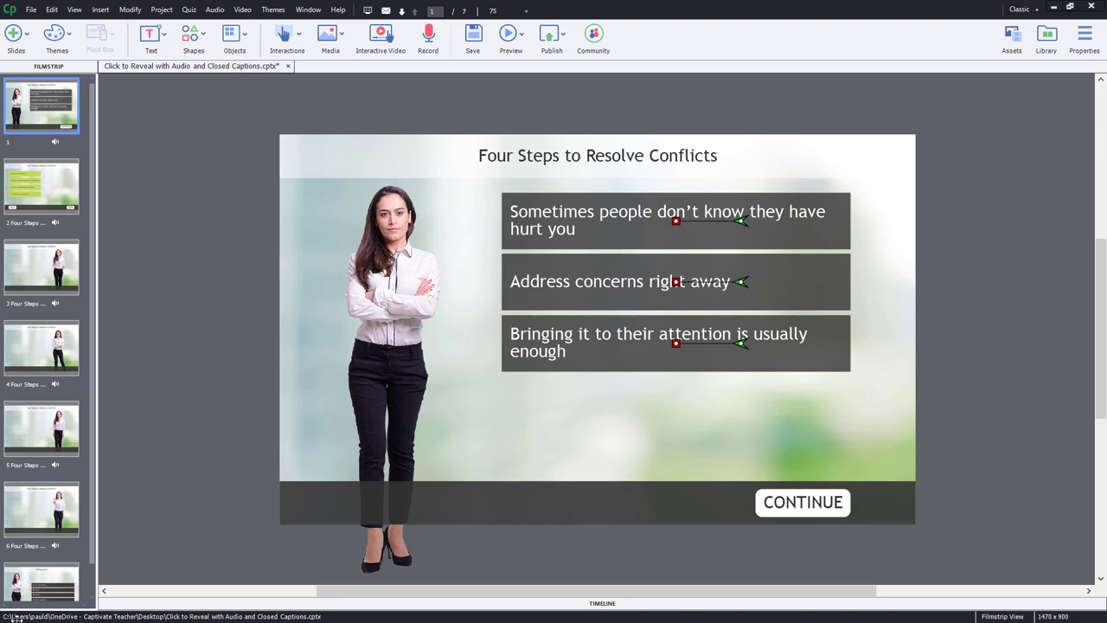
- Expand the Timeline panel beneath slide 1 to show its object tracks and timing
left_click(611, 607)
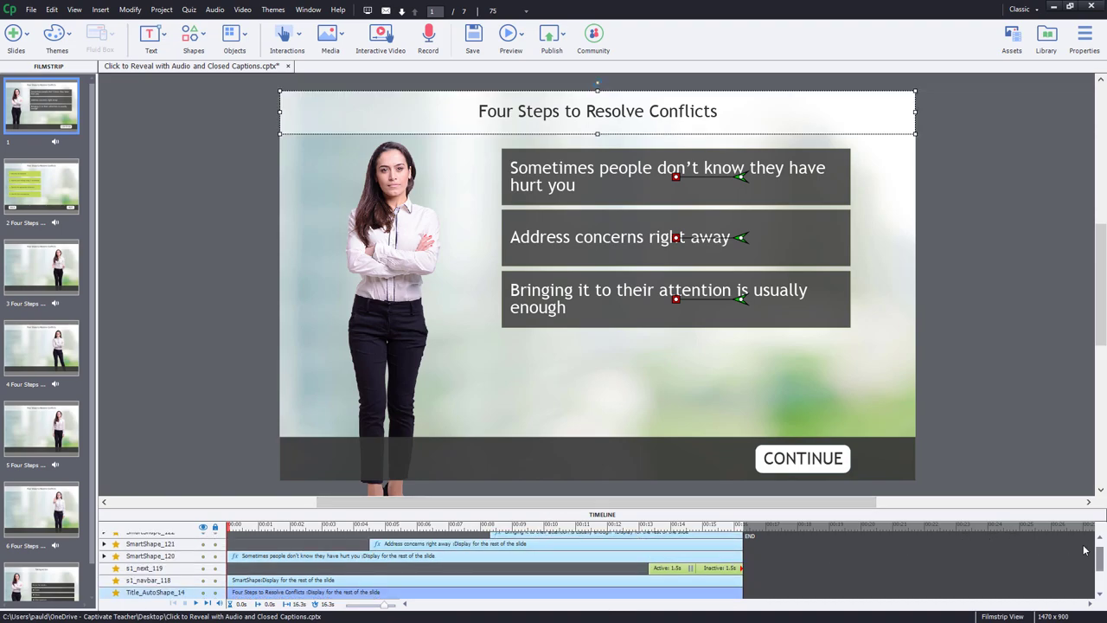
- Open the slide01.wav narration from the timeline on its Closed Captioning view
left_click_drag(1100, 565, 1100, 591)
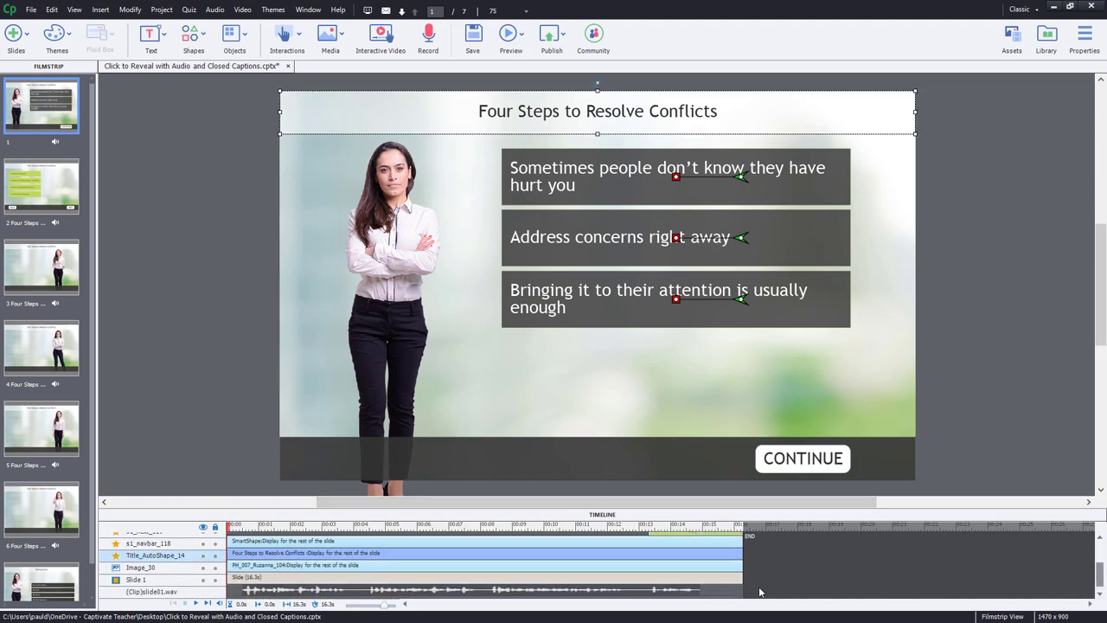
double_click(521, 589)
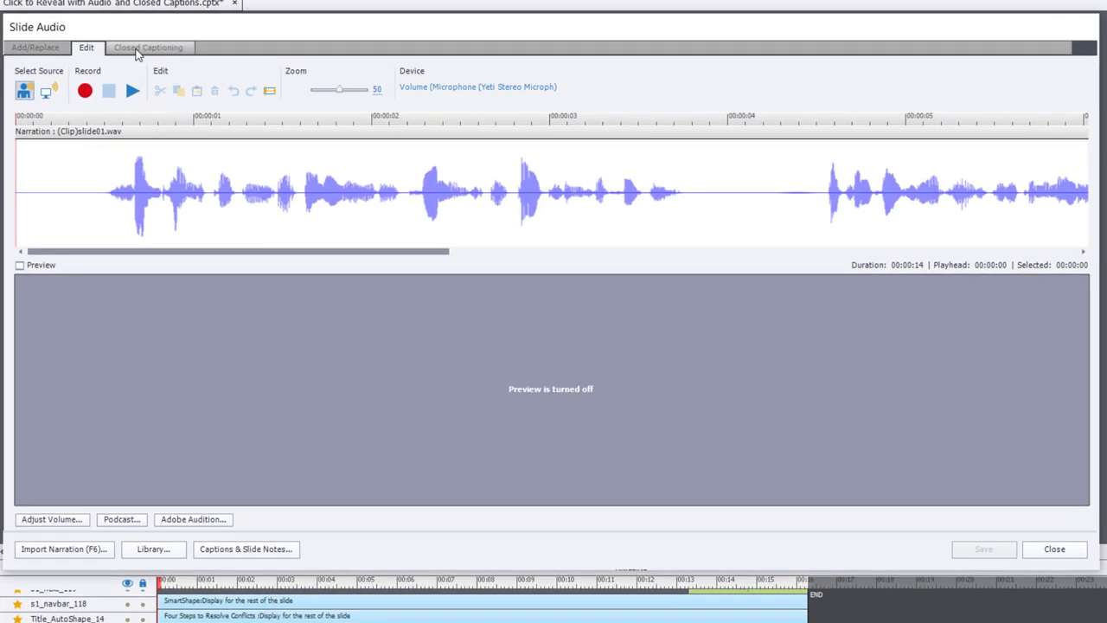
left_click(136, 49)
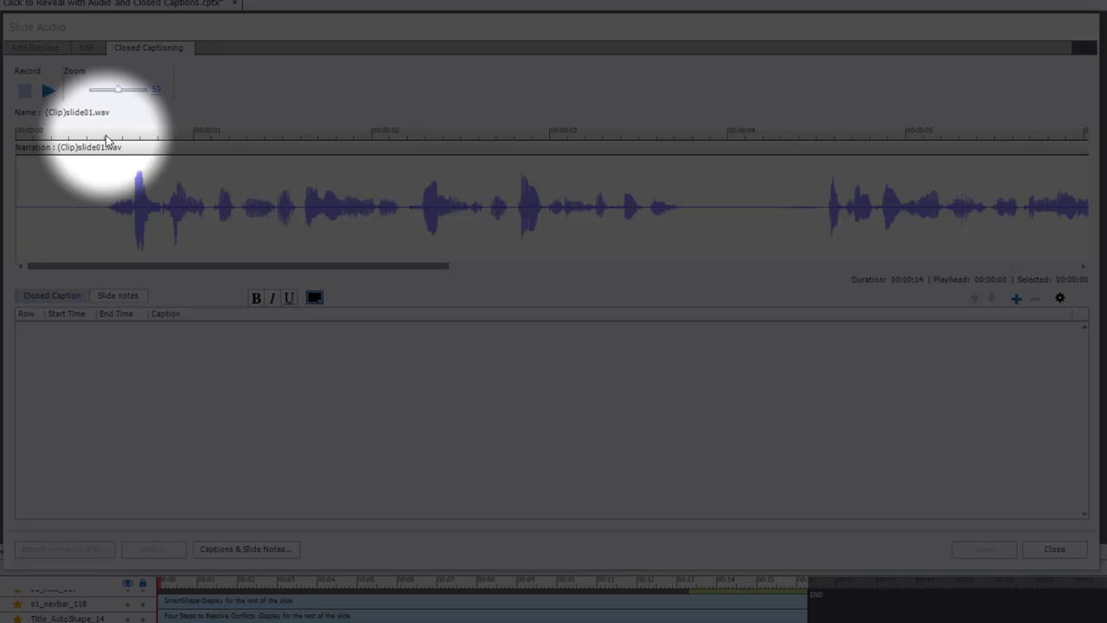
- Add caption 'Sometimes people are unaware their comments or actions have hurt you.' at the narration start
left_click(105, 136)
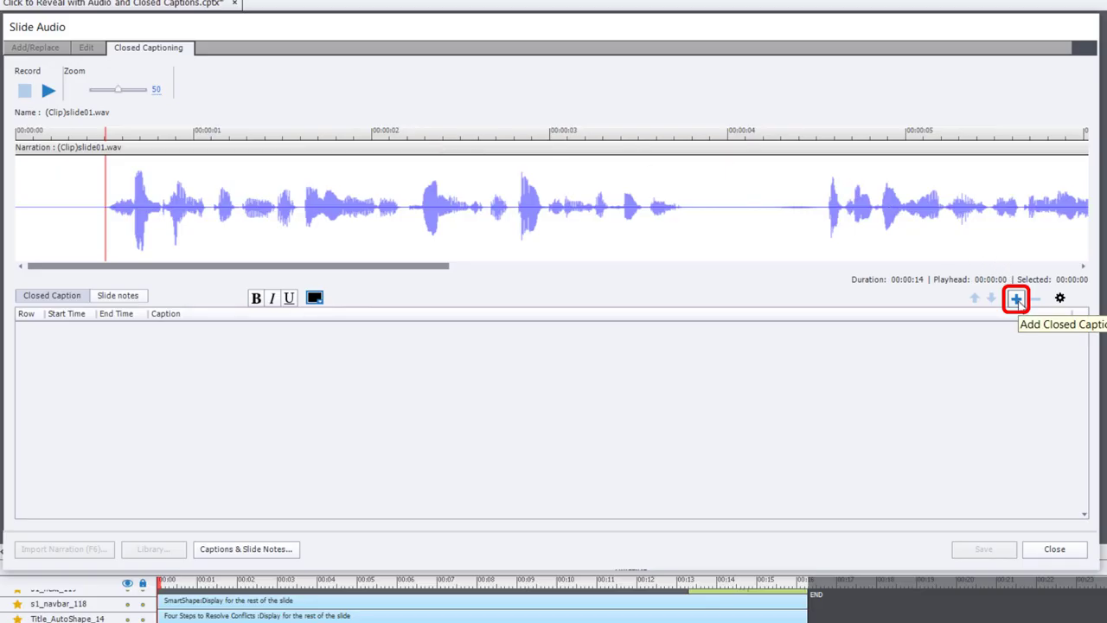
left_click(1017, 300)
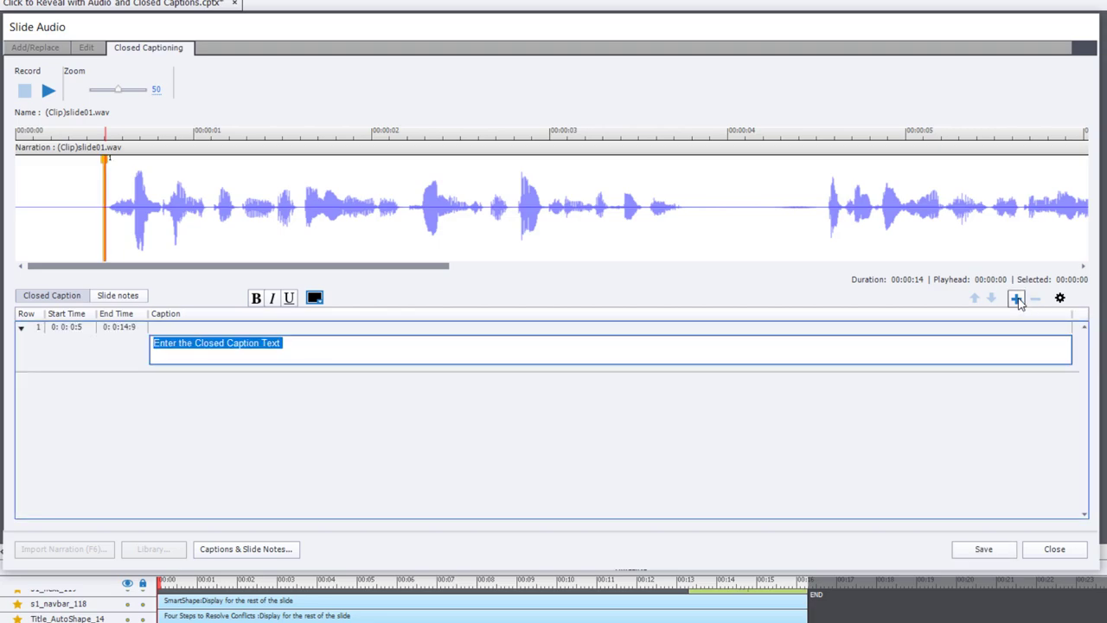
key("ctrl+v")
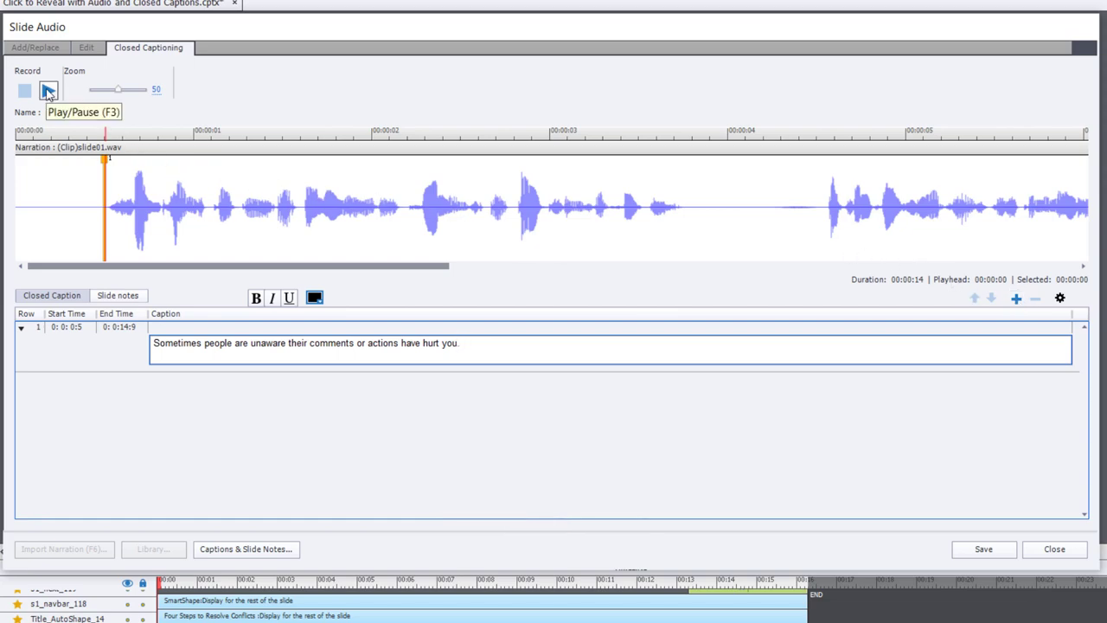
left_click(48, 92)
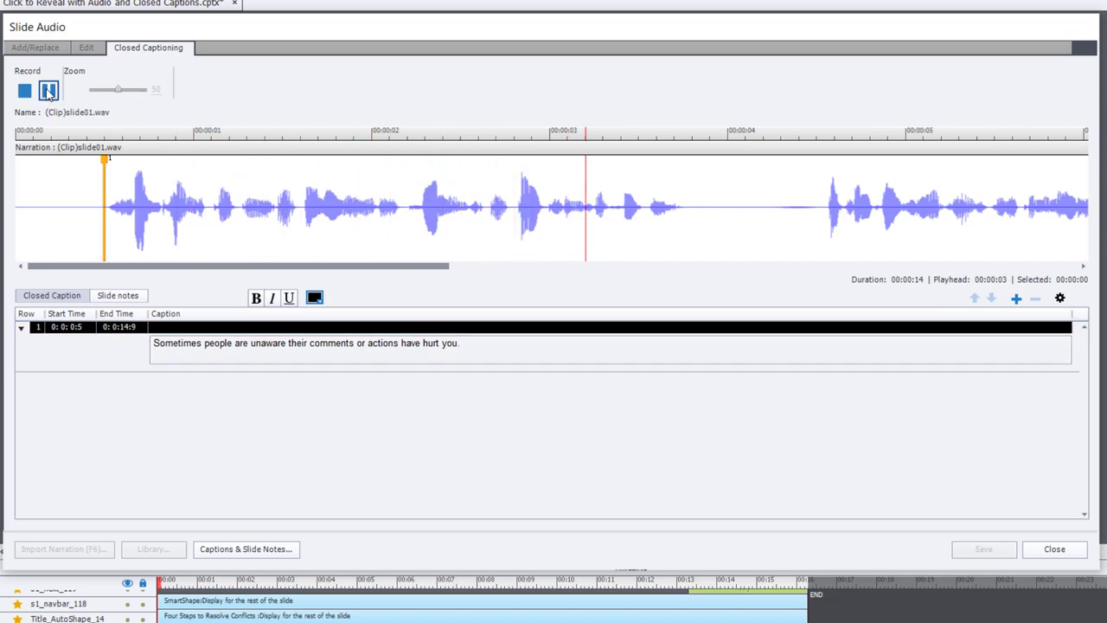
left_click(48, 91)
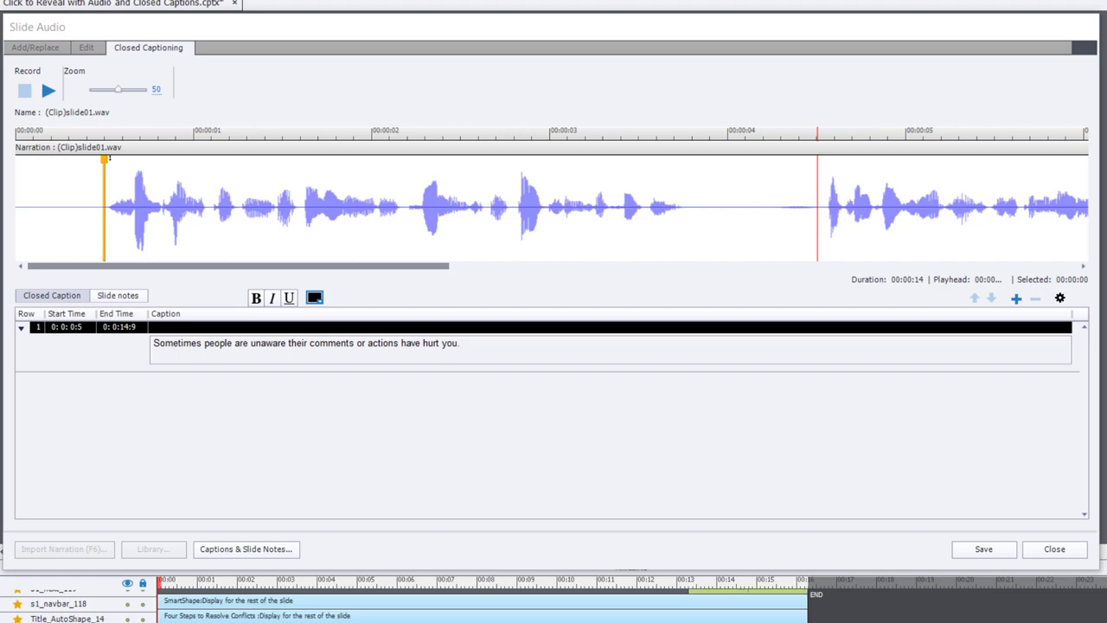
- Paste the second caption, the harassment line, at about 4.6 s
left_click(1017, 299)
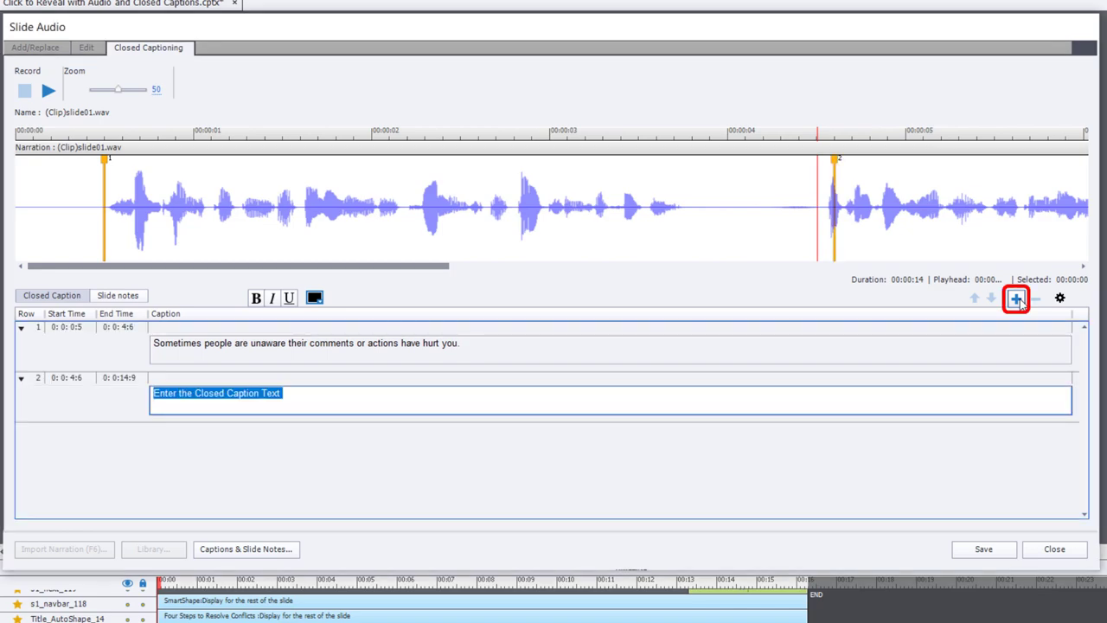
type("It's important to address discrimination or harassment as soon as possible.")
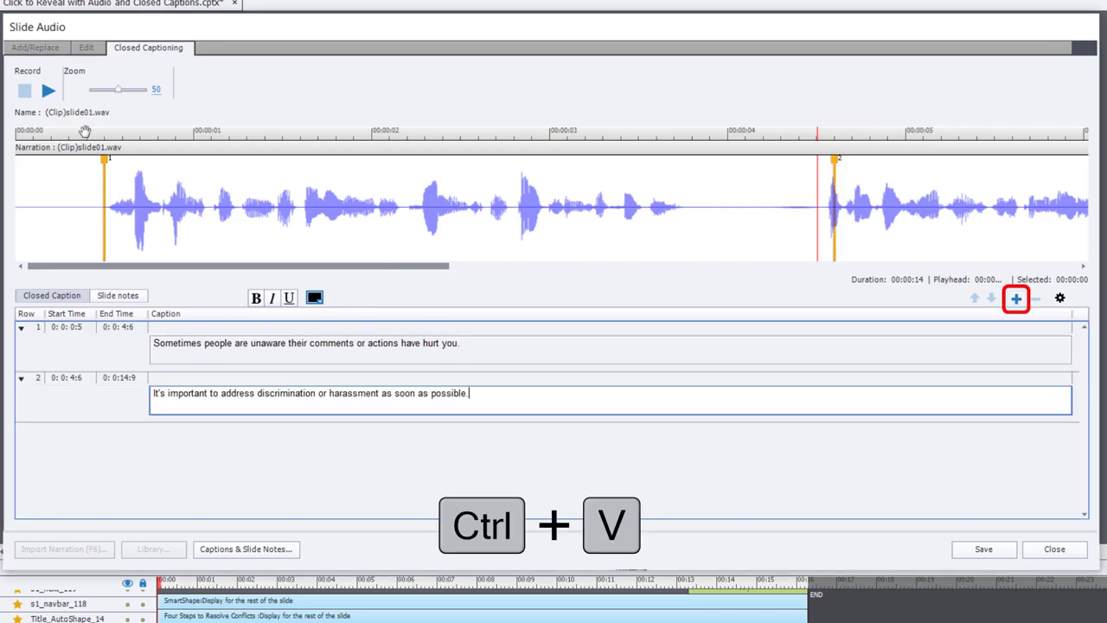
left_click(49, 92)
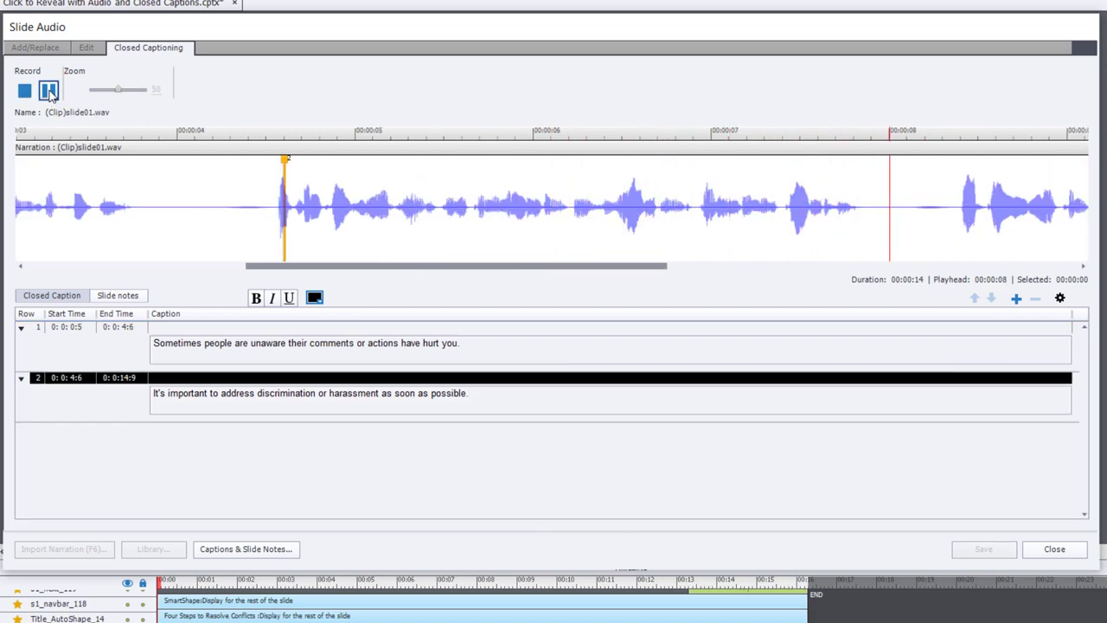
left_click(48, 92)
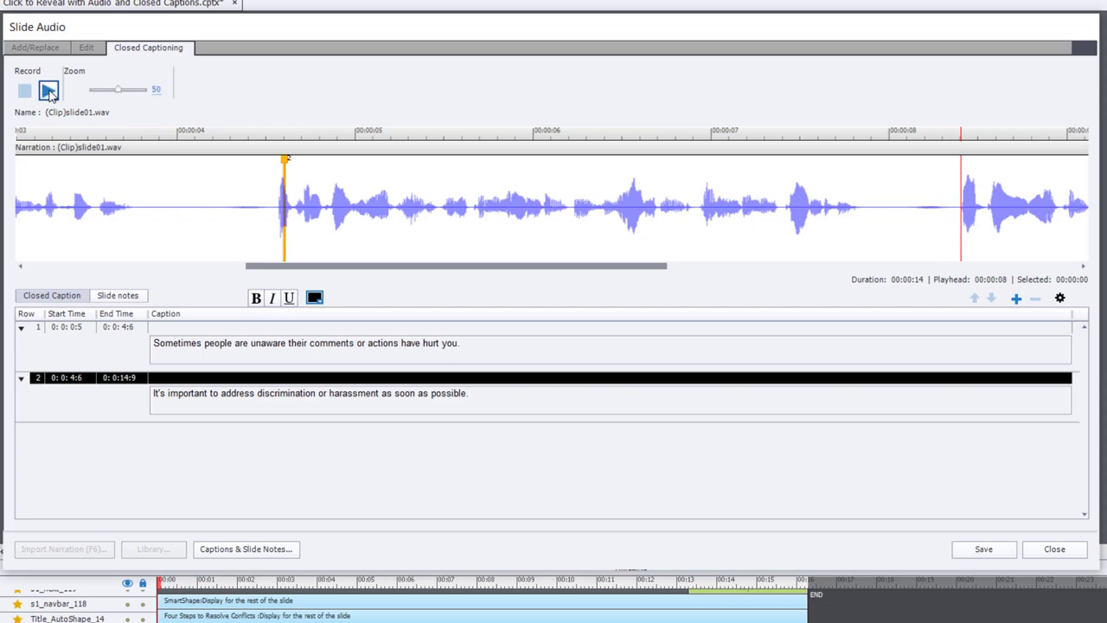
- Paste the third caption, the bringing-concerns line, at about 8.5 s
left_click(1017, 299)
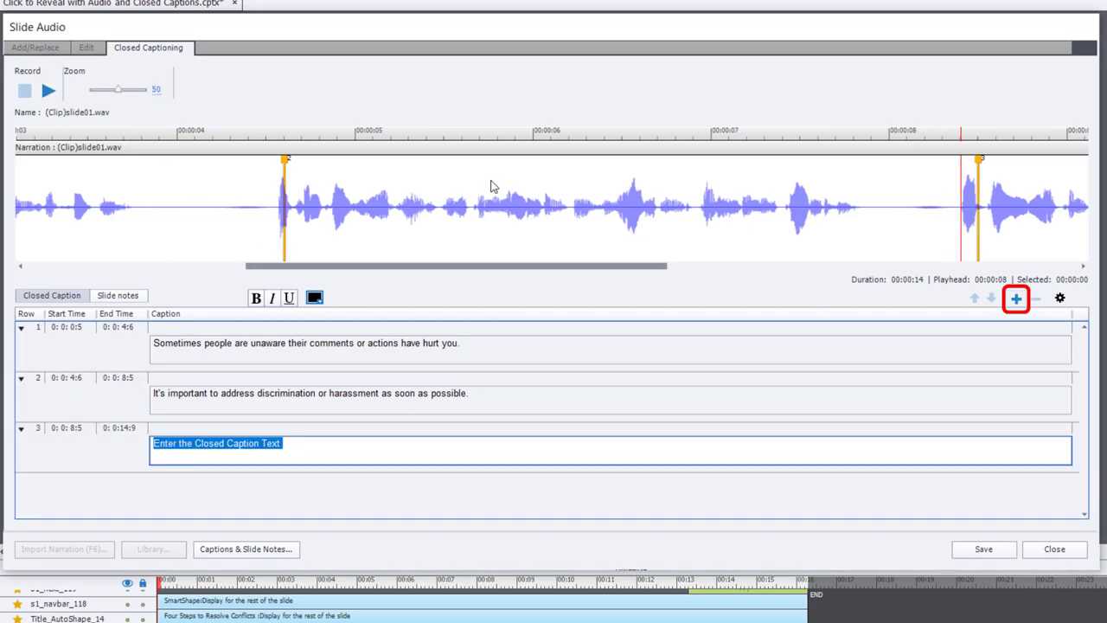
type("But bringing your concerns to their attention is usually enough to have them stop the offending behaviour.")
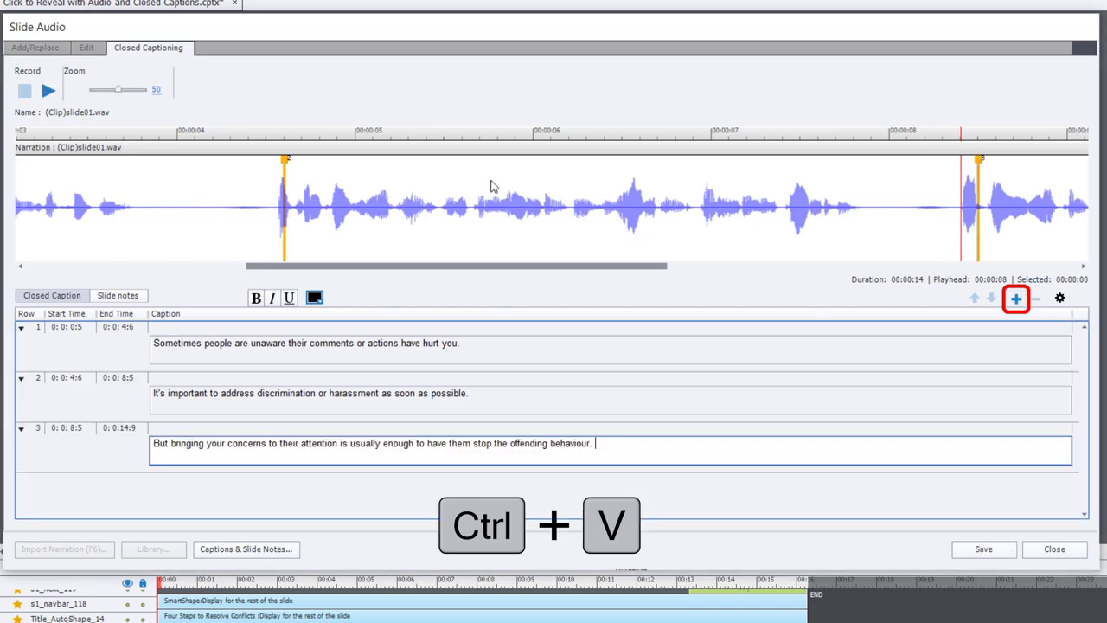
left_click(47, 92)
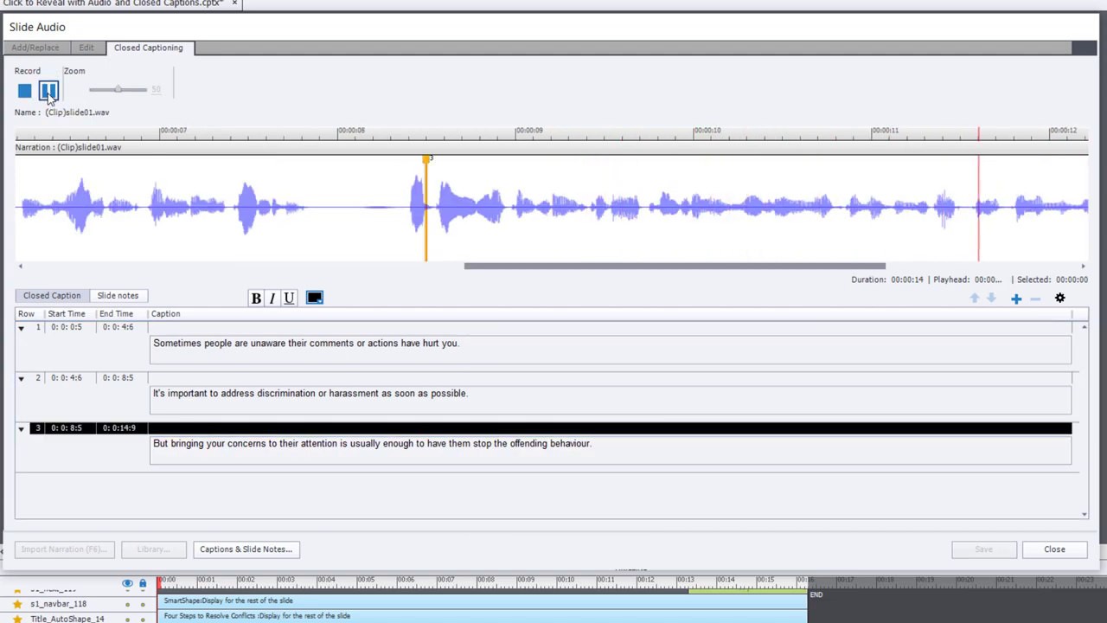
left_click(48, 92)
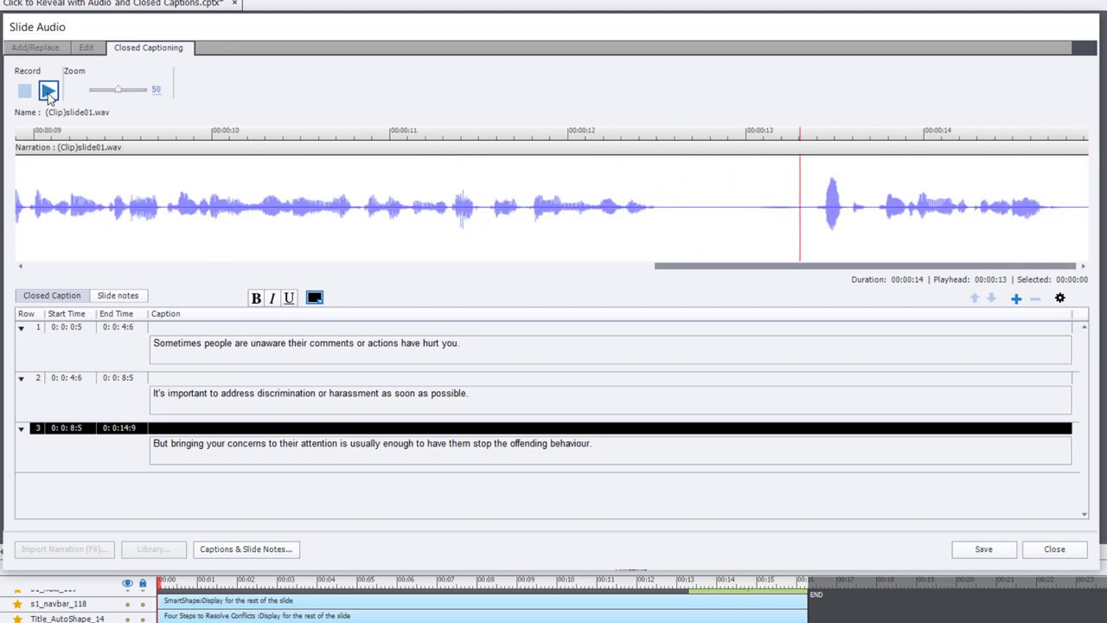
- Add a fourth caption reading 'Click continue to proceed.'
left_click(1017, 299)
type("Click continue to proceed.")
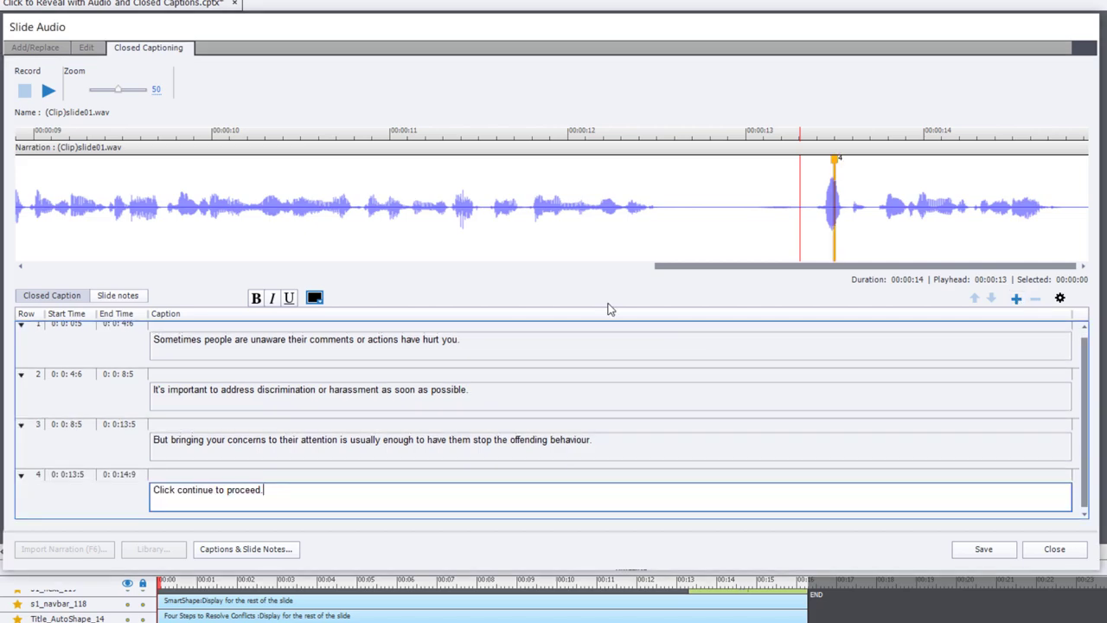
left_click_drag(865, 266, 620, 266)
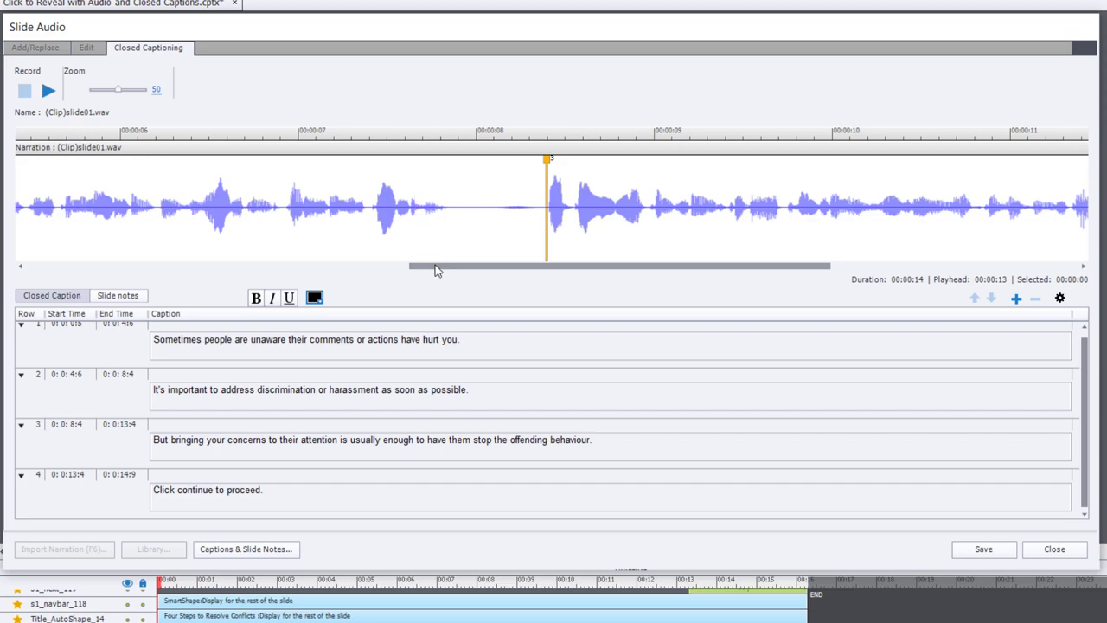
- Shift caption 2's start marker earlier to 4.5 s on the waveform
left_click_drag(413, 269, 251, 264)
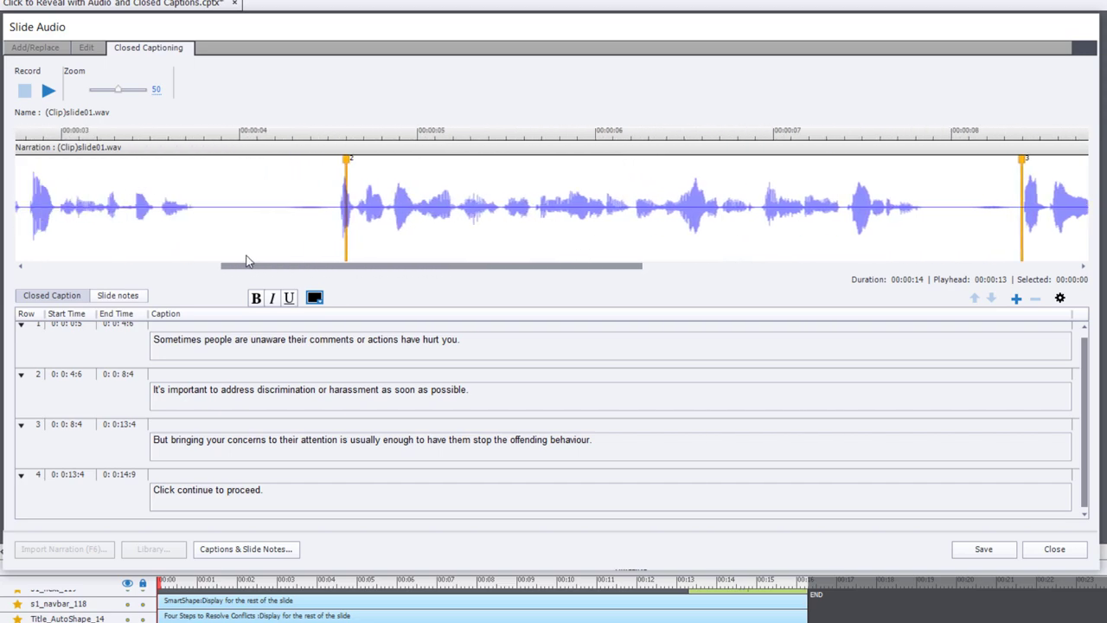
left_click_drag(346, 158, 322, 188)
left_click_drag(252, 266, 69, 265)
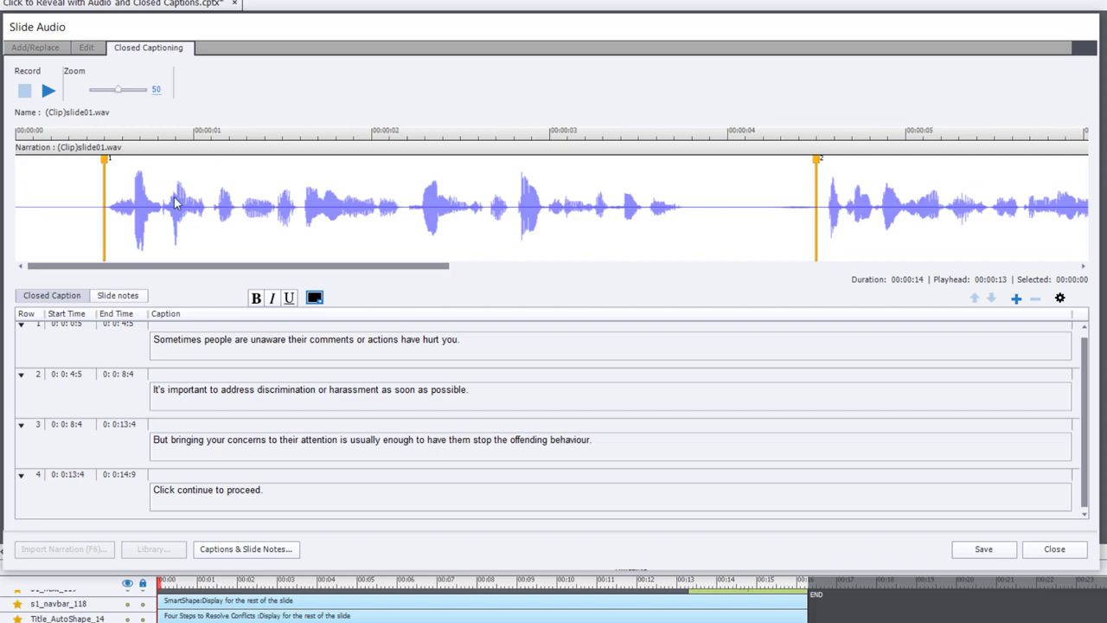
left_click(1060, 297)
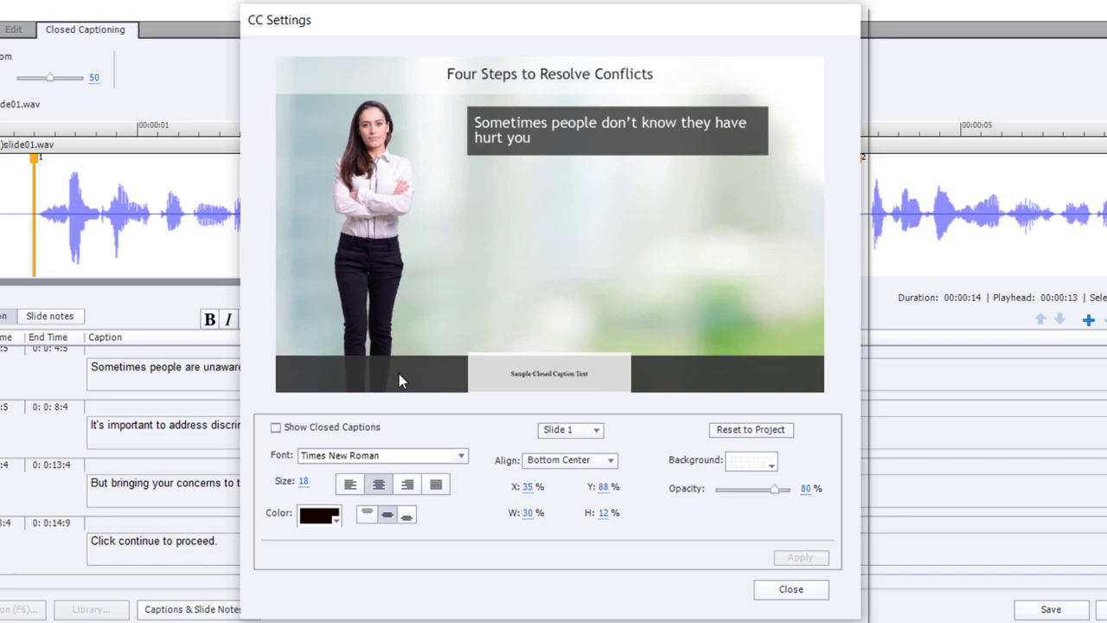
- Change the CC settings scope from Slide 1 to Project
left_click(595, 433)
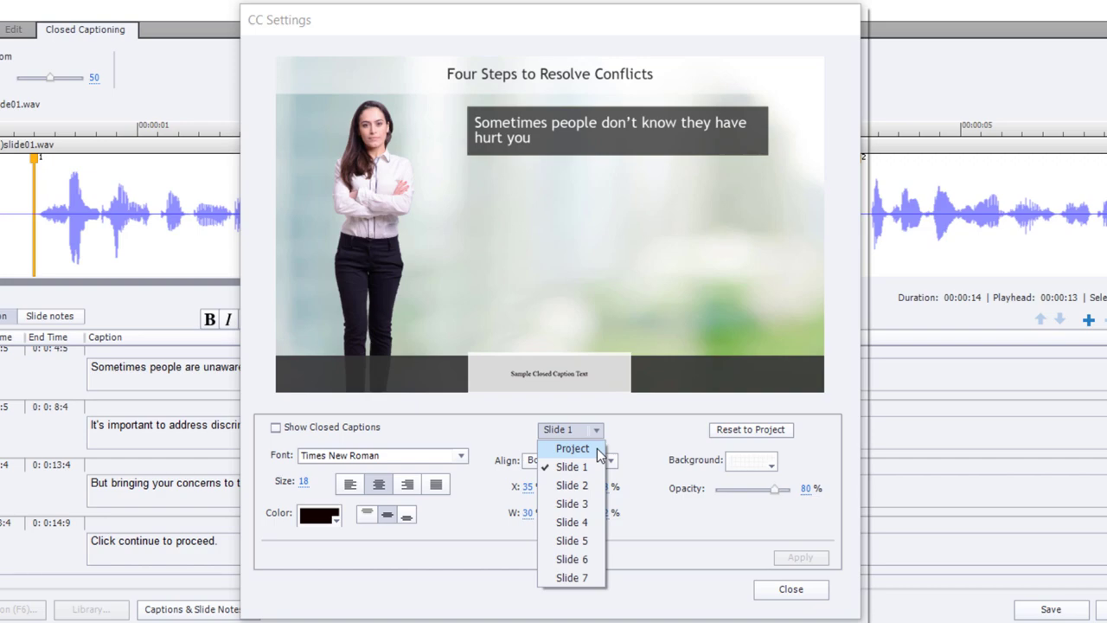
left_click(597, 448)
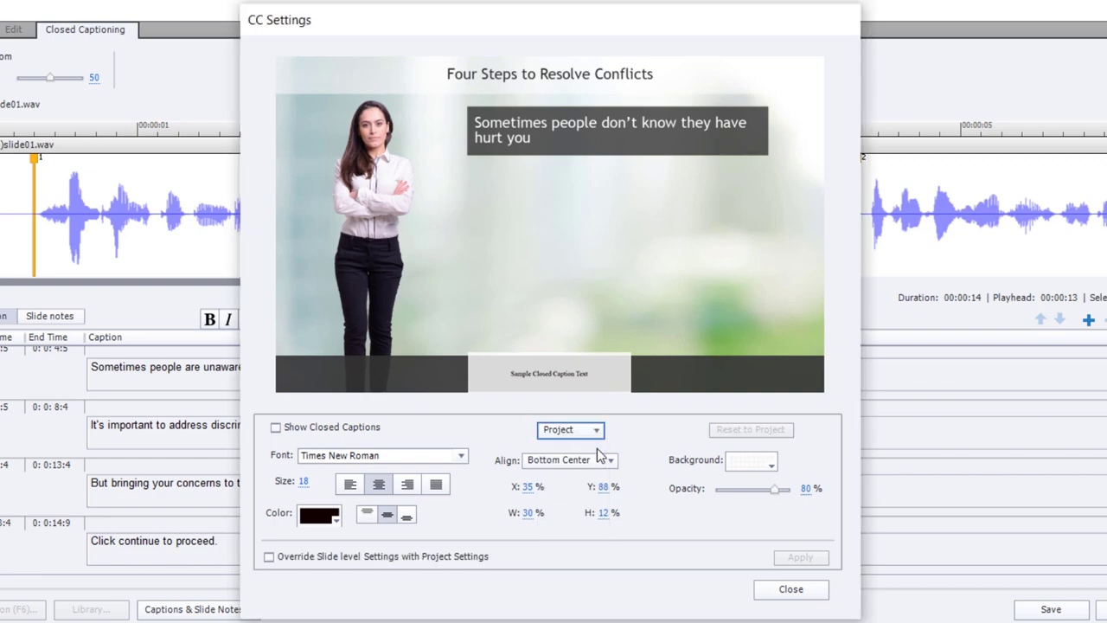
- Enable Override Slide level Settings and Show Closed Captions, with caption width 66.6%
left_click(269, 557)
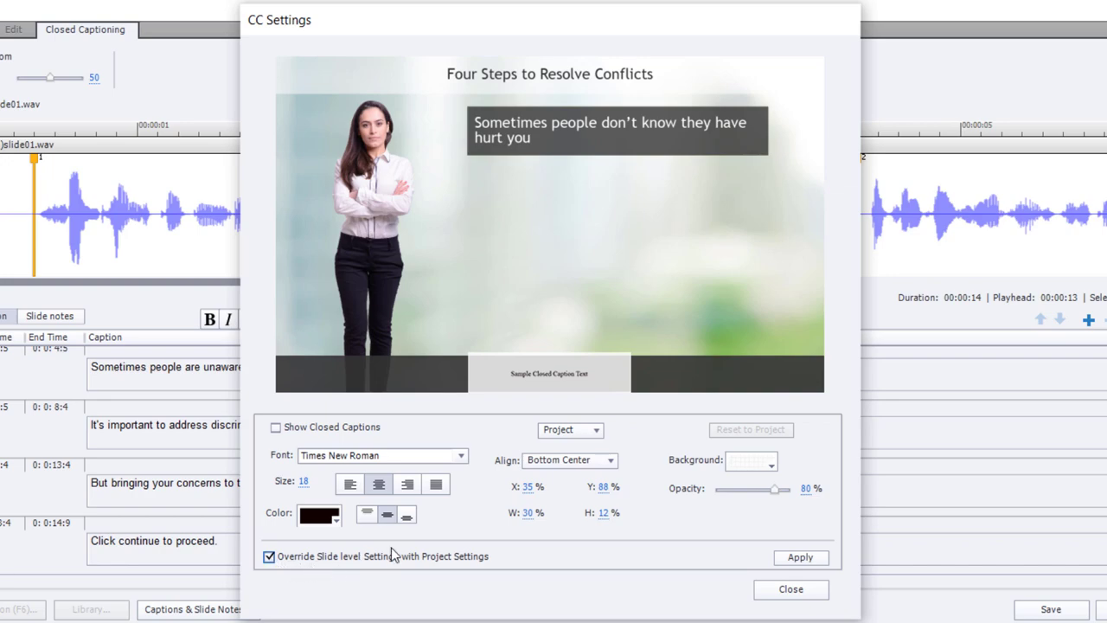
left_click(275, 429)
left_click(528, 513)
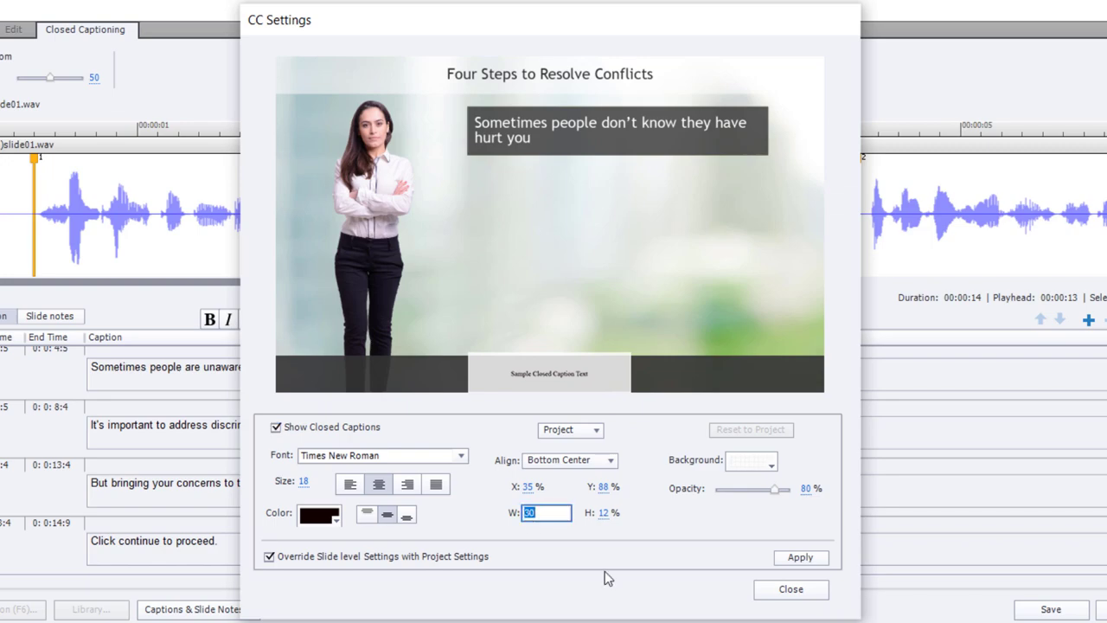
type("66.6")
key("Return")
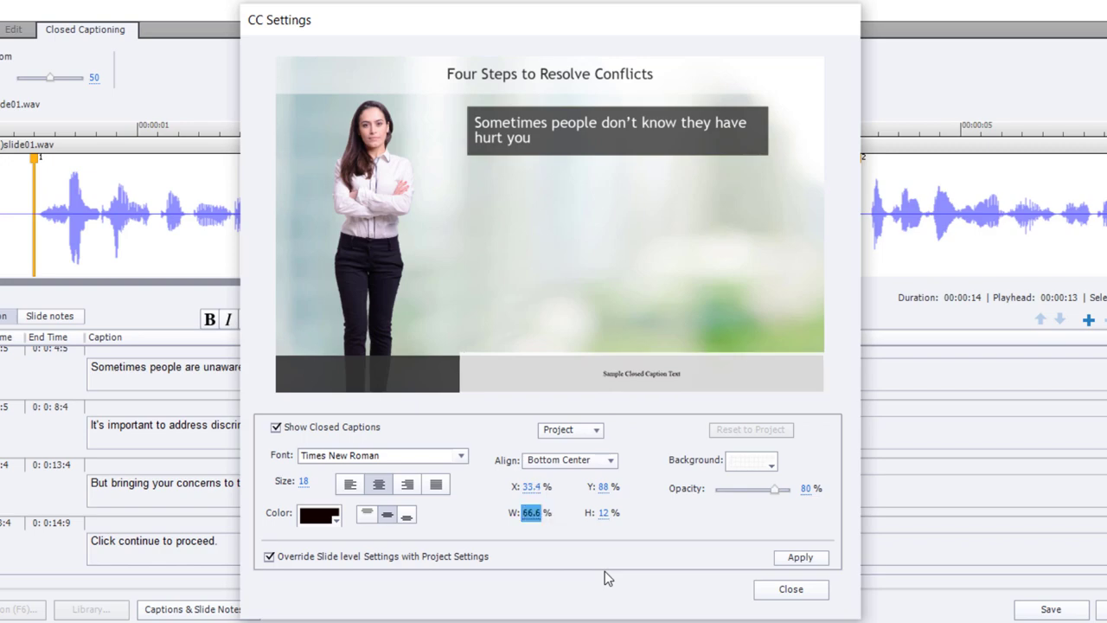
- Keep the caption bar aligned Bottom Center and set its height to 10%
left_click(571, 461)
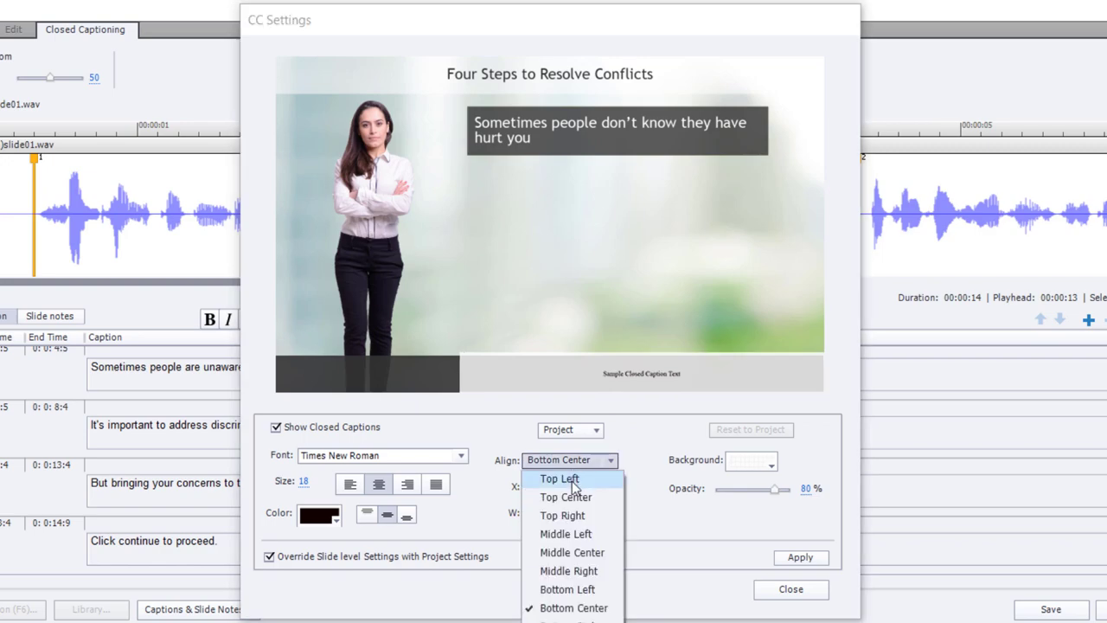
left_click(572, 589)
left_click(571, 461)
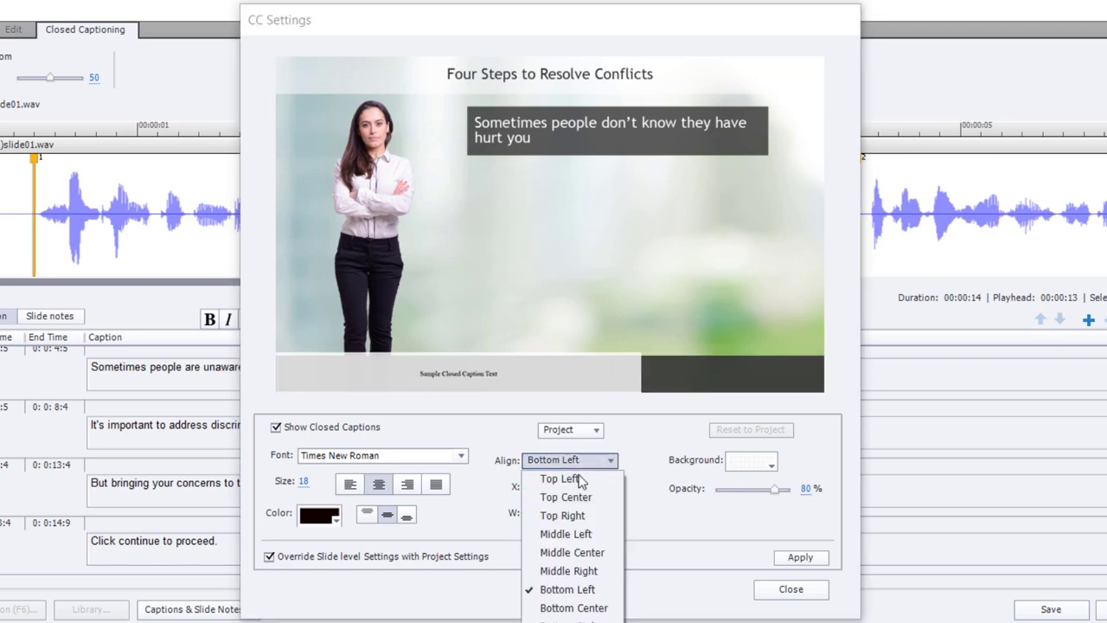
left_click(573, 609)
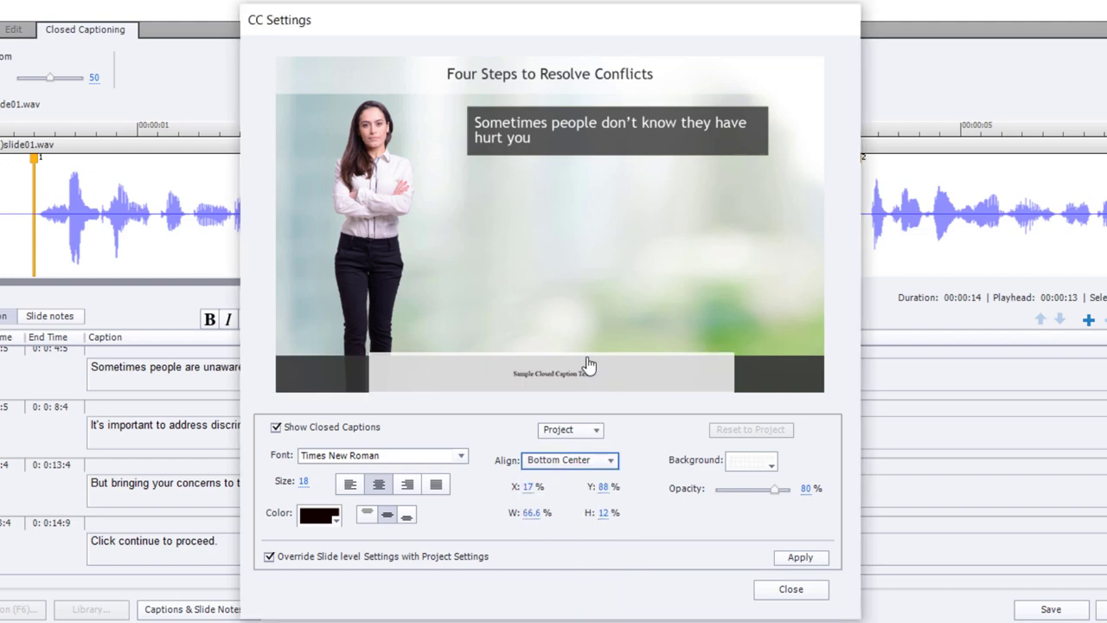
left_click(603, 512)
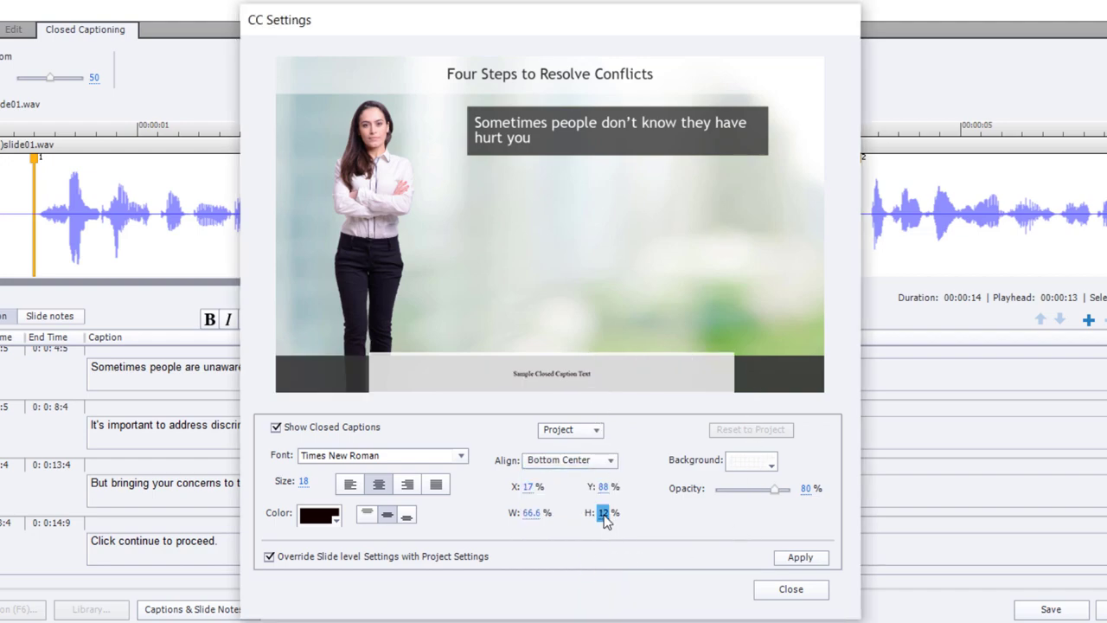
type("10")
key("Return")
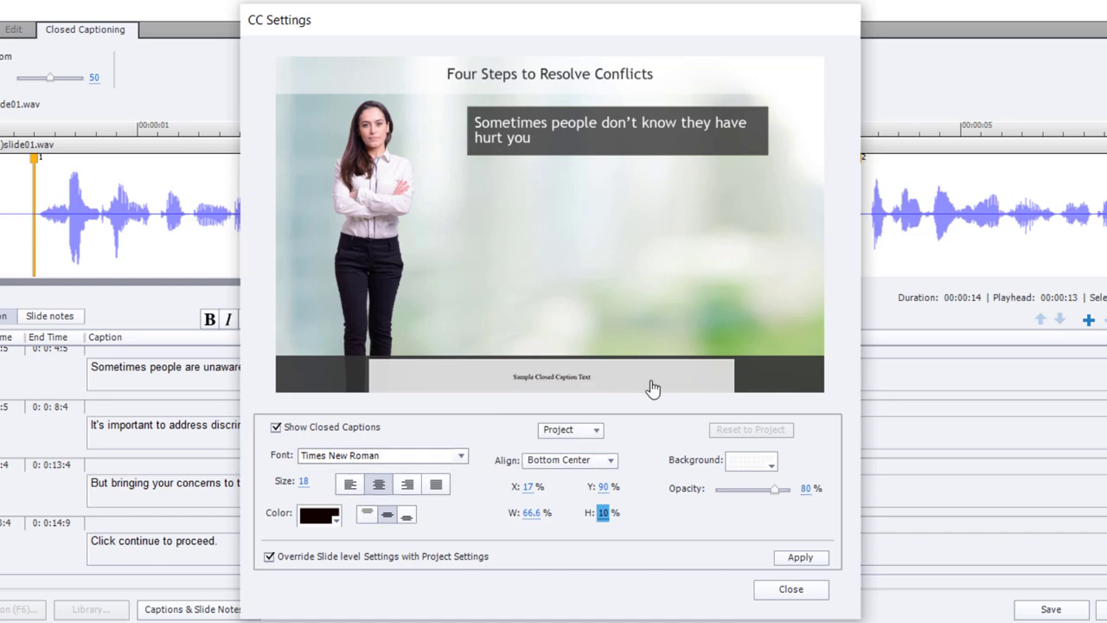
- Make the caption text white on a dark brown background
left_click(320, 517)
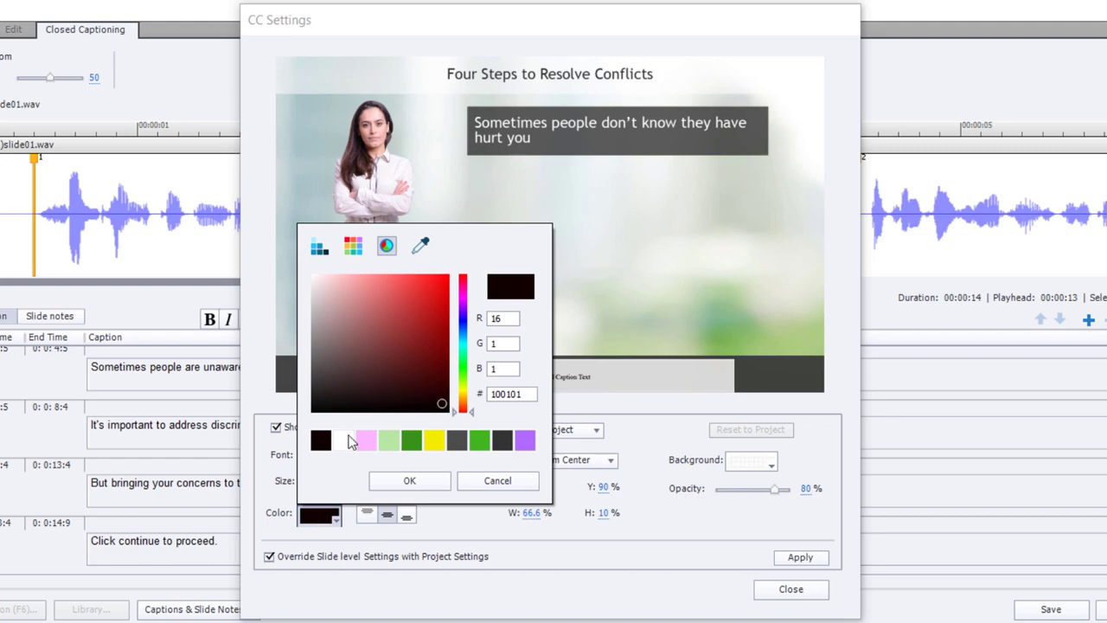
left_click(349, 438)
left_click(751, 461)
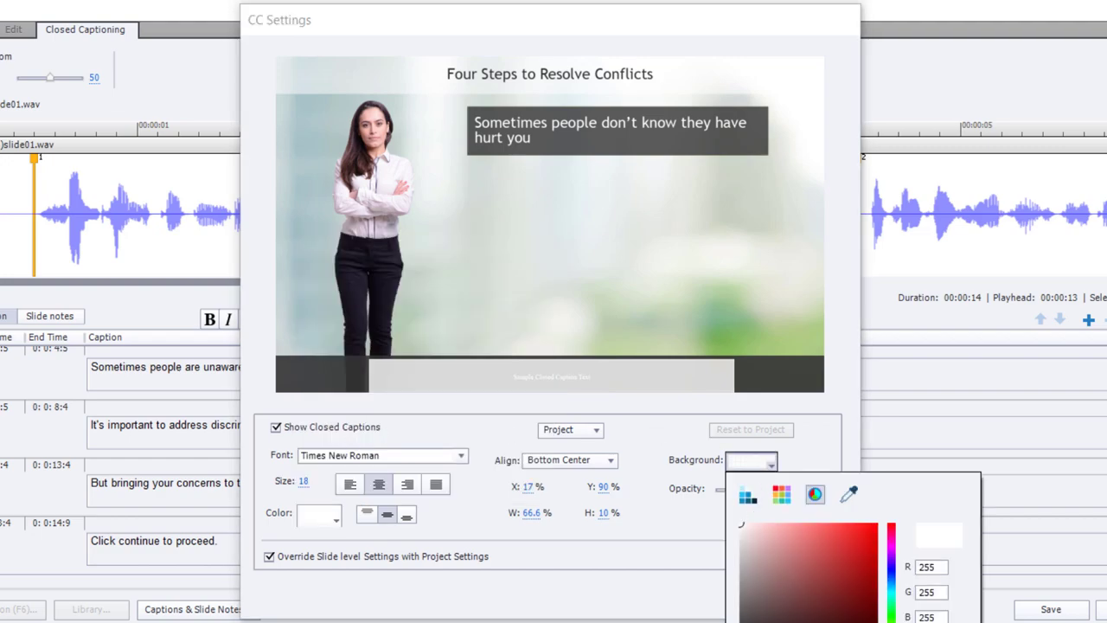
left_click(752, 616)
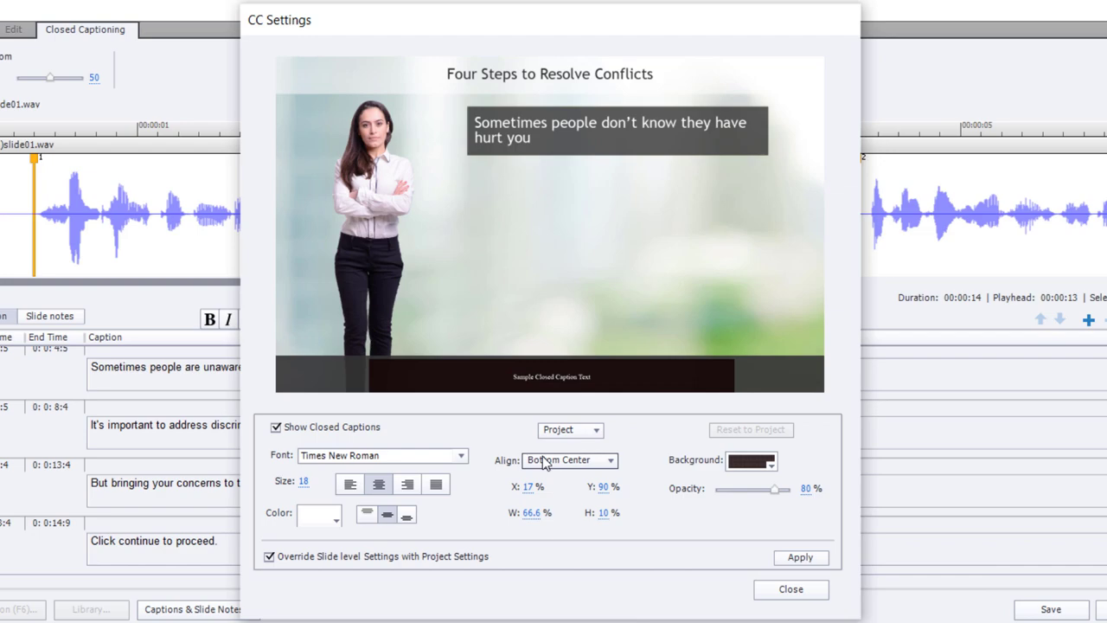
- Set the caption font to Arial at size 28
left_click(355, 456)
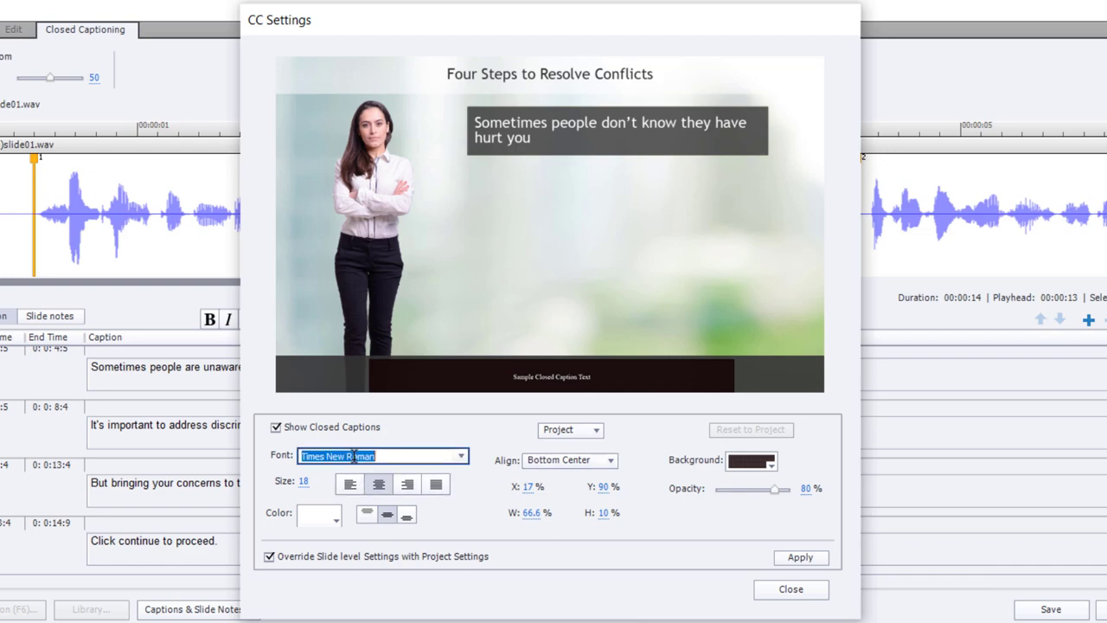
type("Arial")
key("Tab")
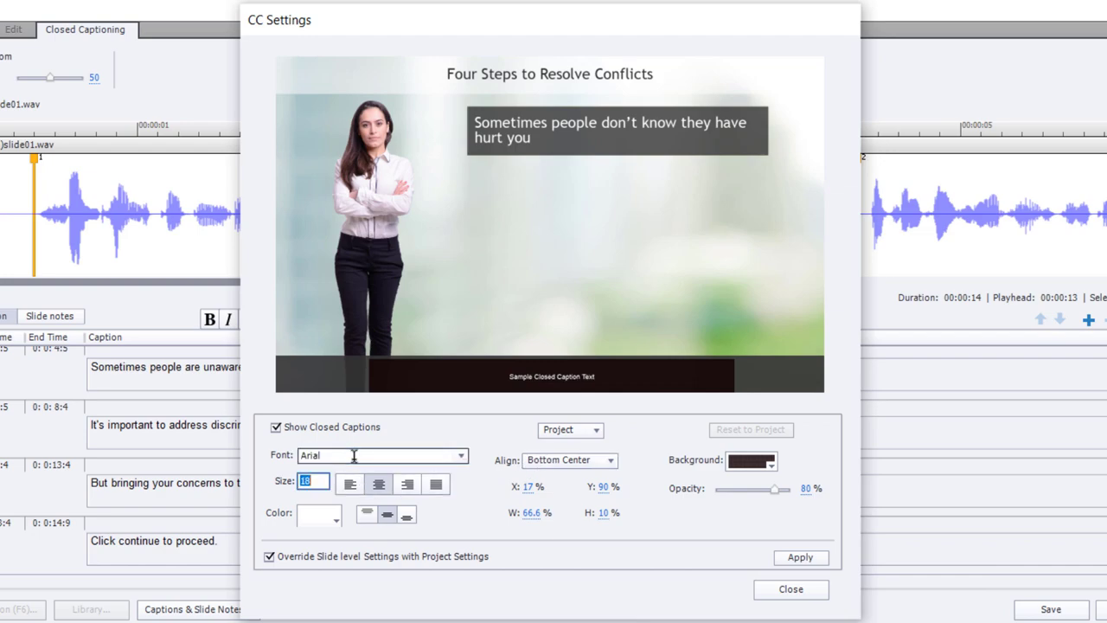
type("28")
key("Return")
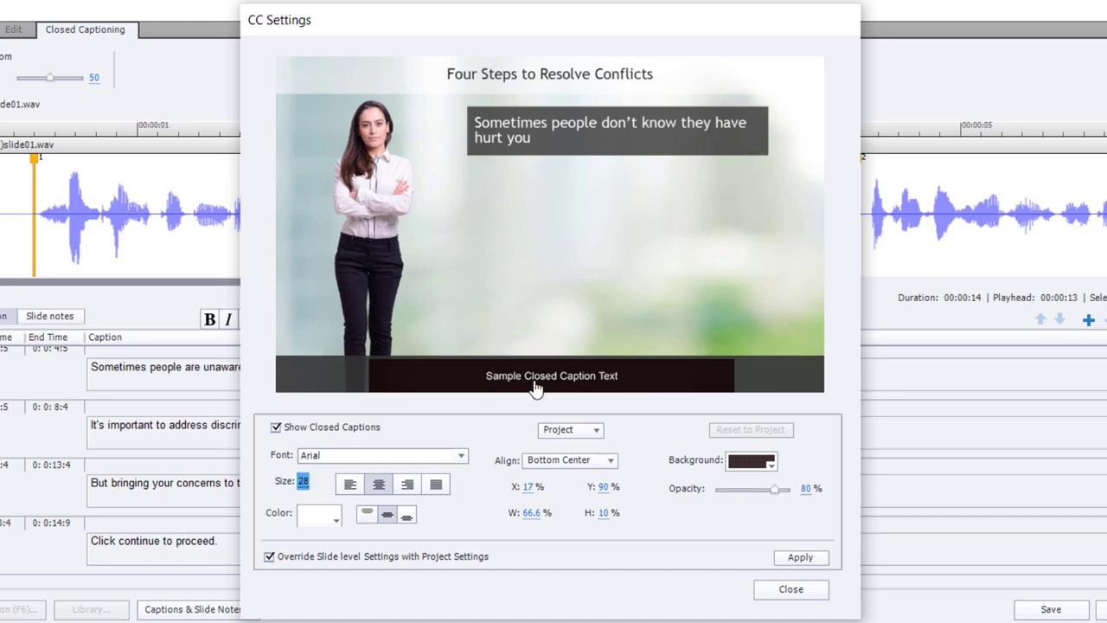
- Apply and save the caption settings, then preview the project as HTML5 in Browser
left_click(795, 557)
left_click(791, 590)
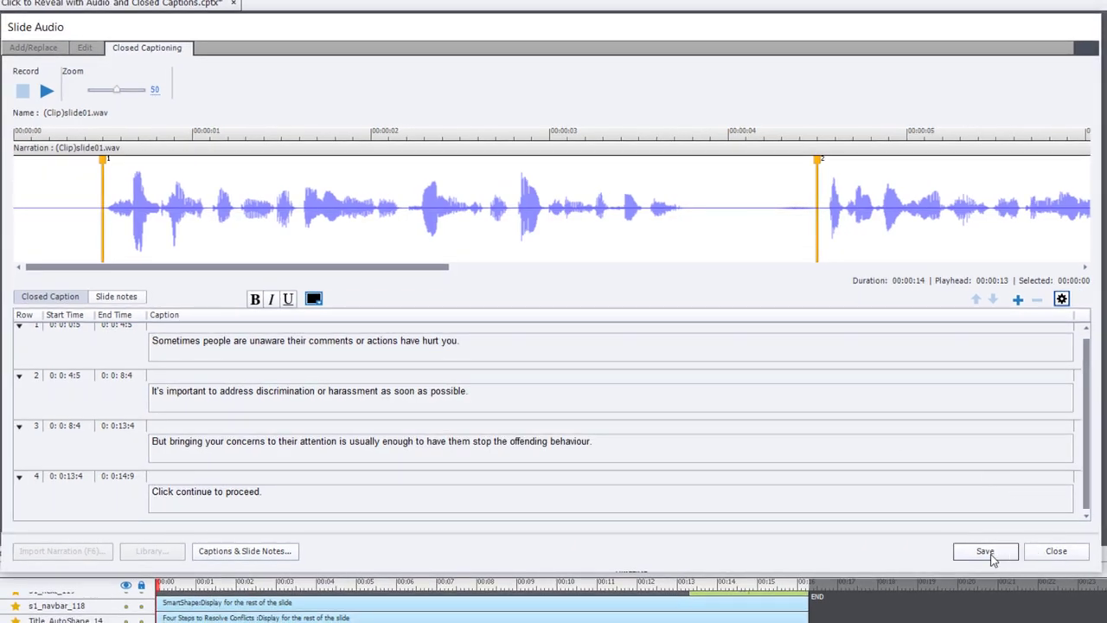
left_click(987, 554)
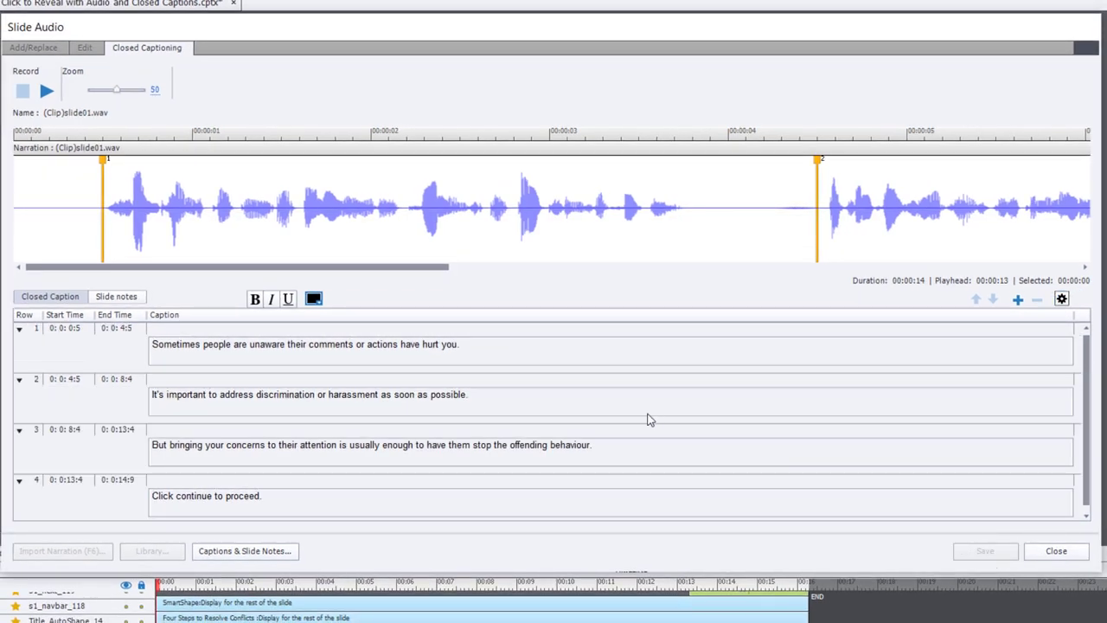
left_click(1054, 550)
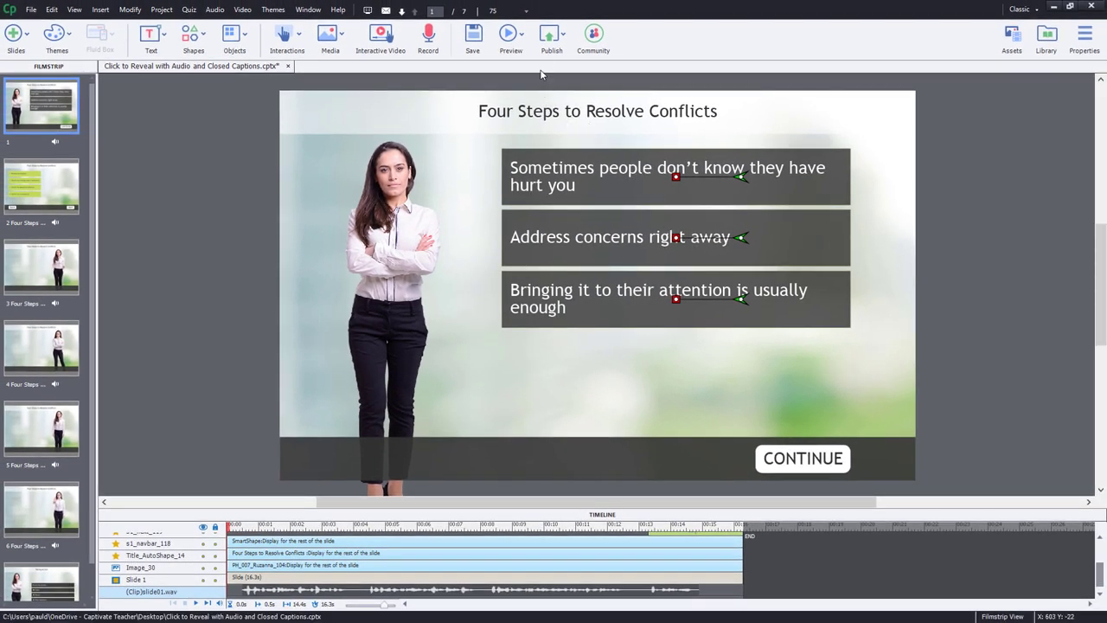
left_click(523, 38)
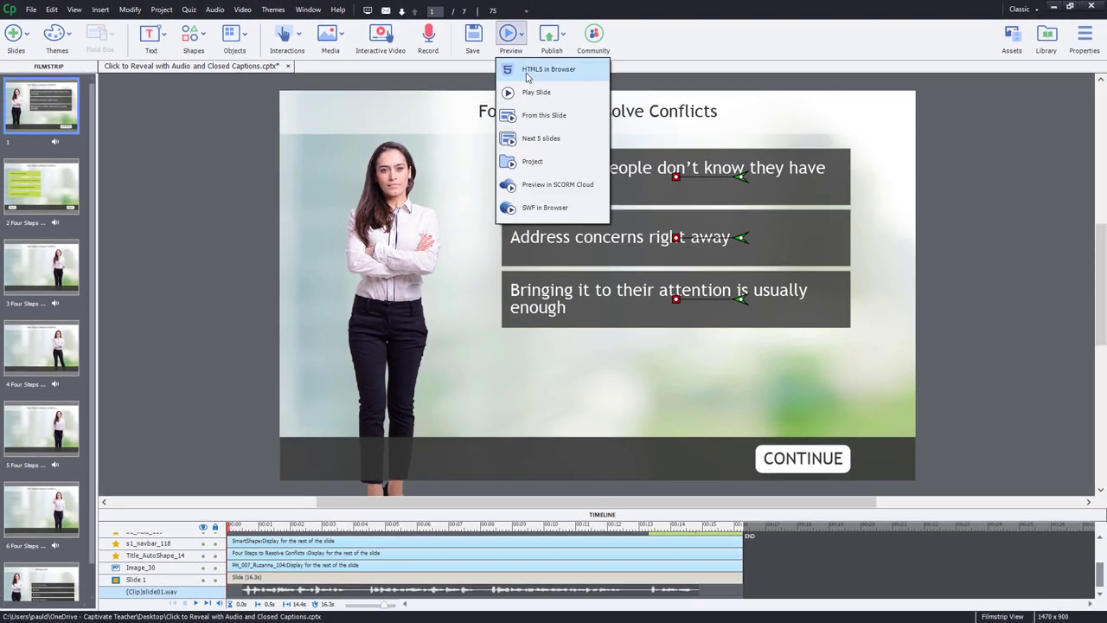
left_click(536, 71)
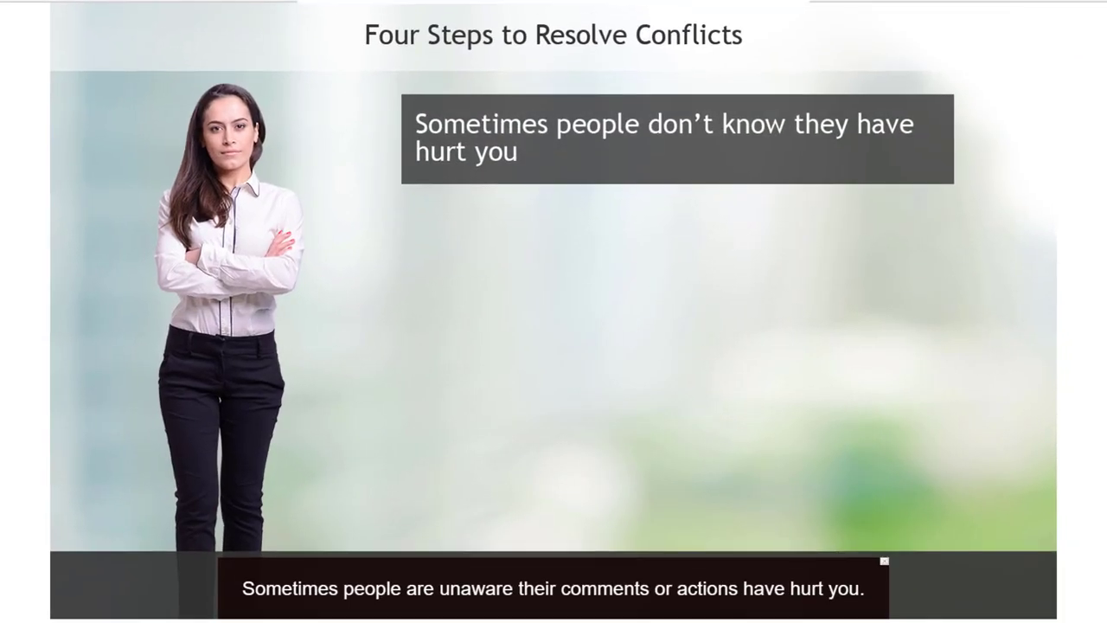